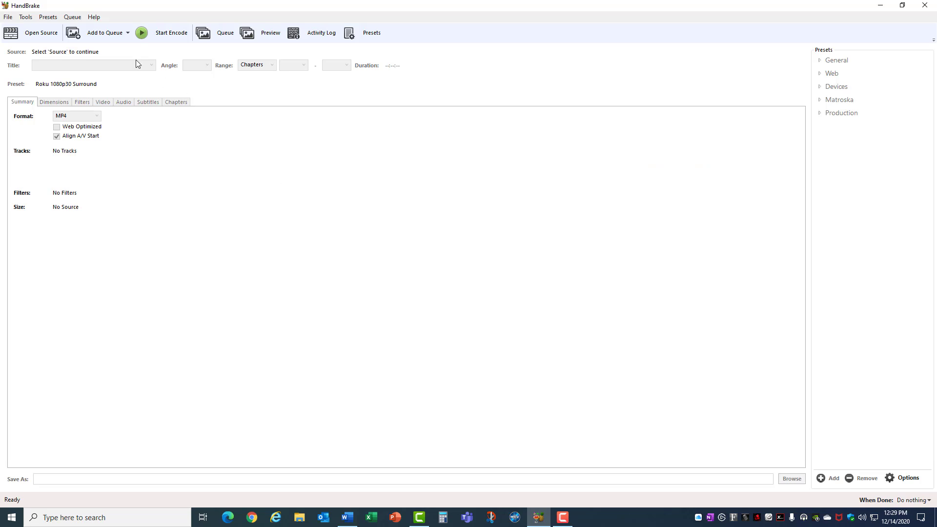
Confirm output preferences: default path D:\Movies2 and MP4 file extension on Automatic.
click(25, 17)
click(33, 39)
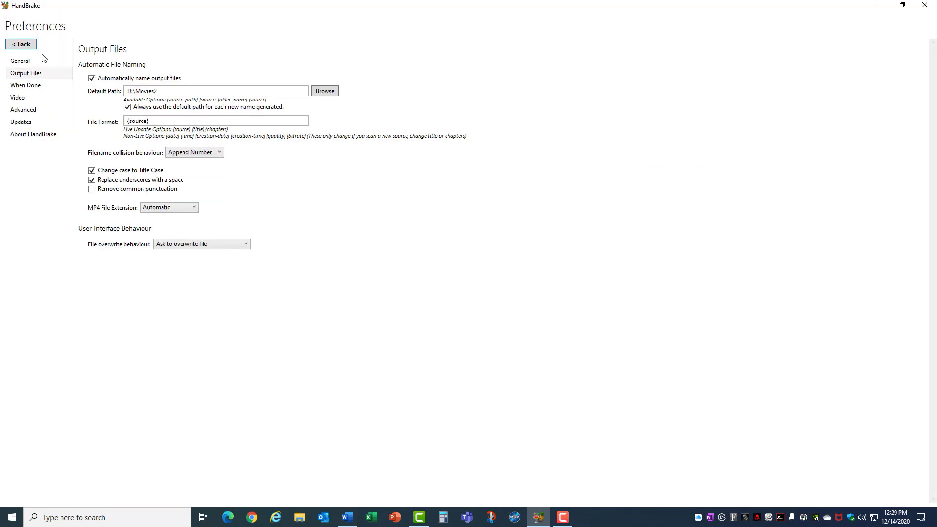
click(28, 74)
click(165, 90)
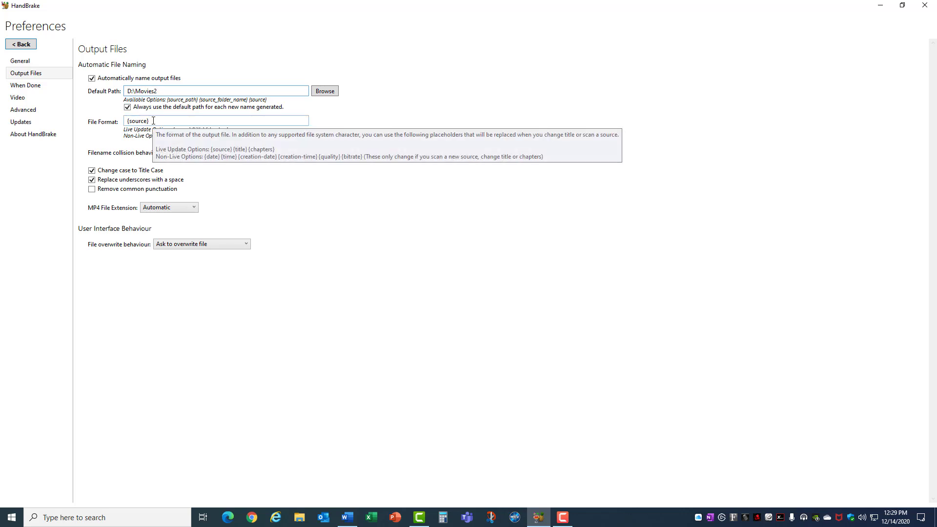
click(194, 208)
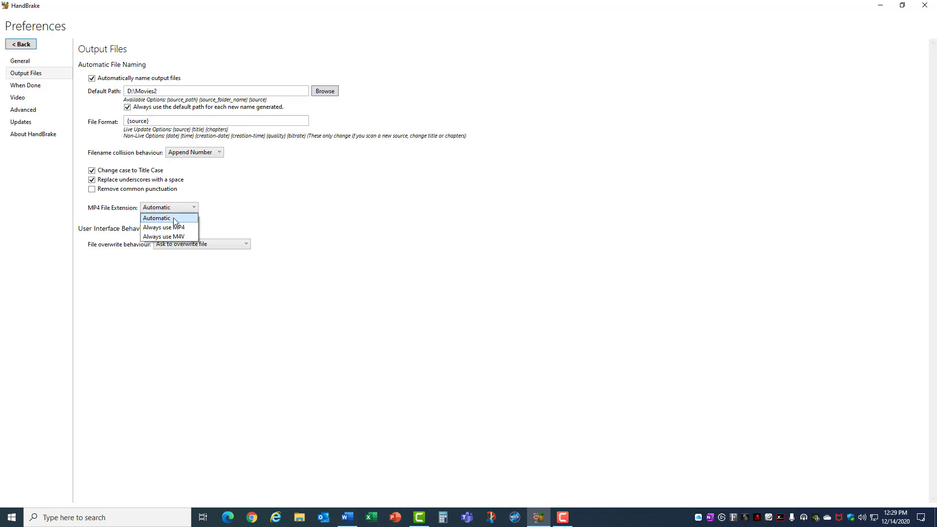
click(175, 219)
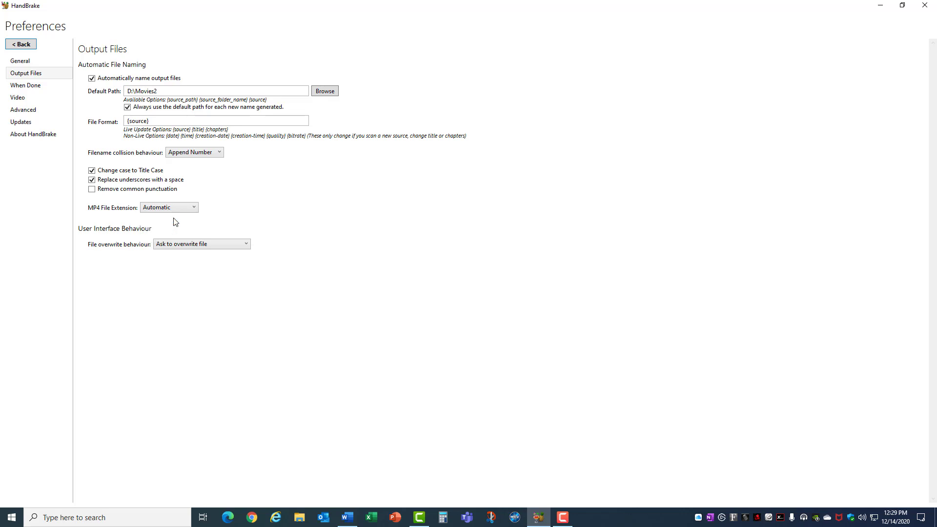
Return to the main window and open the Madagascar file from the Convert folder as the source.
click(26, 48)
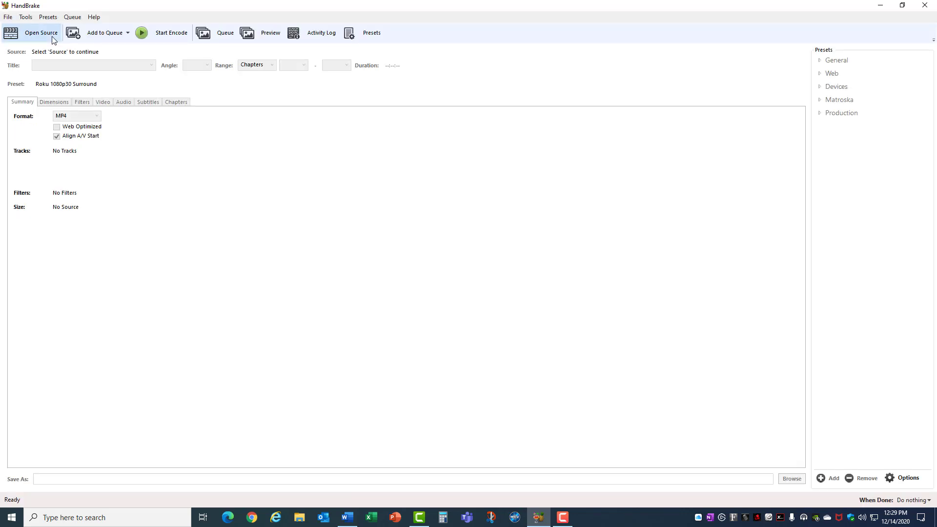
click(41, 33)
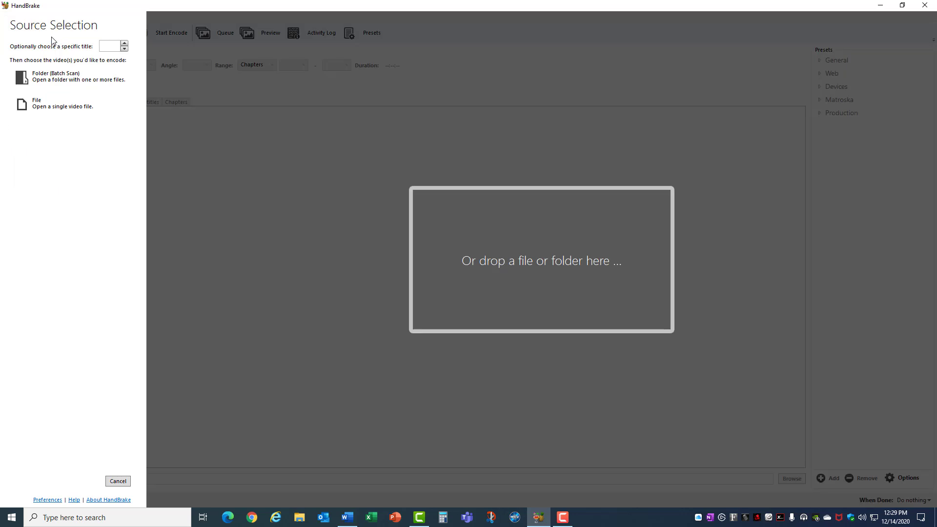
click(62, 105)
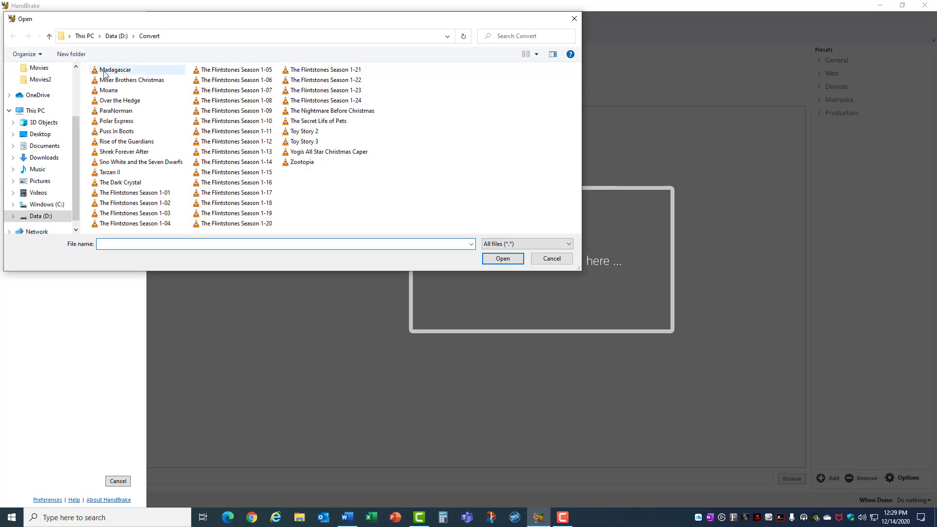
click(115, 70)
click(502, 259)
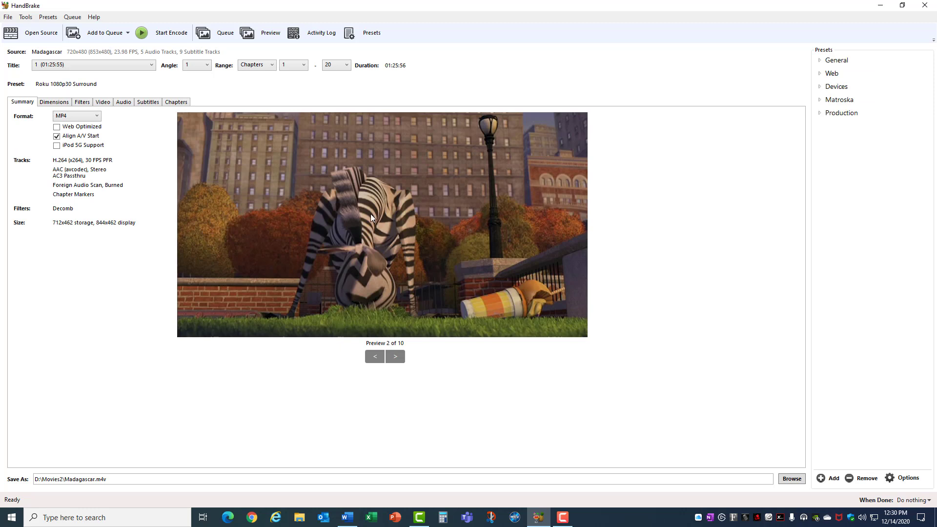
Set the video framerate to Same as source.
click(103, 102)
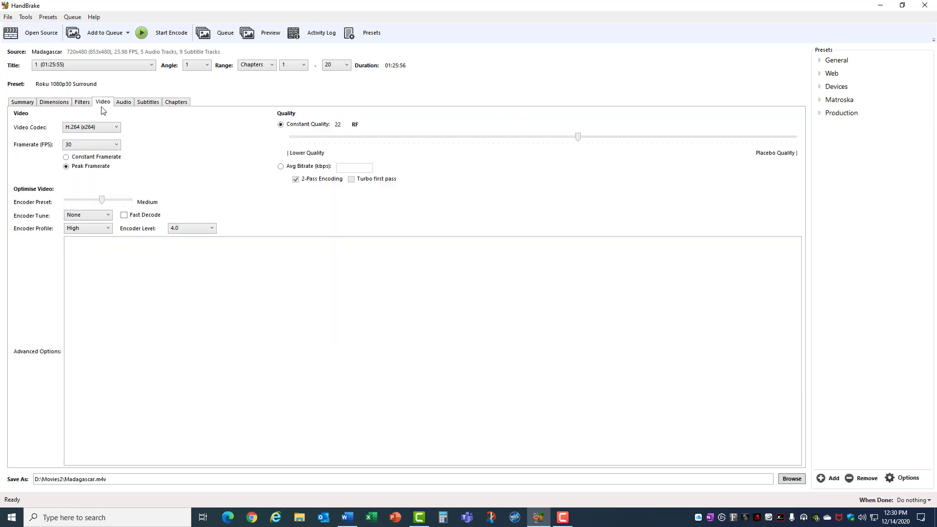
click(91, 145)
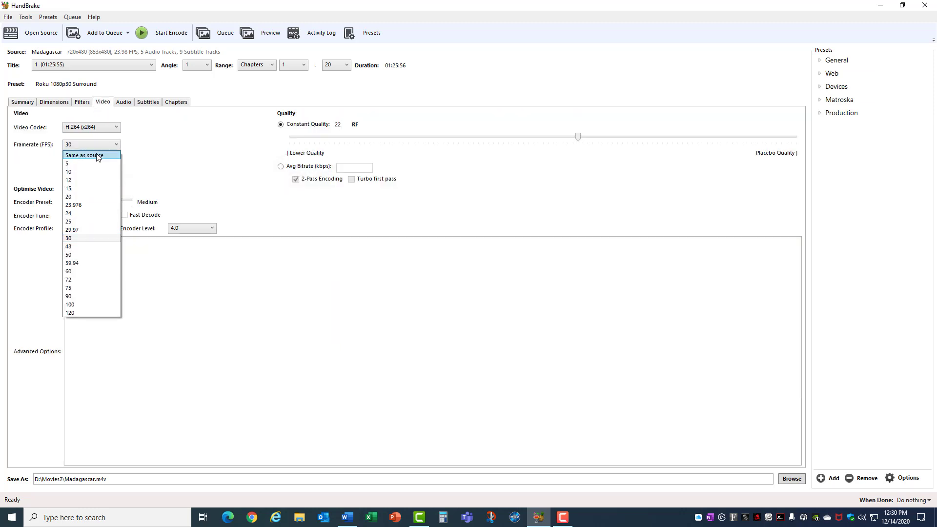
click(95, 156)
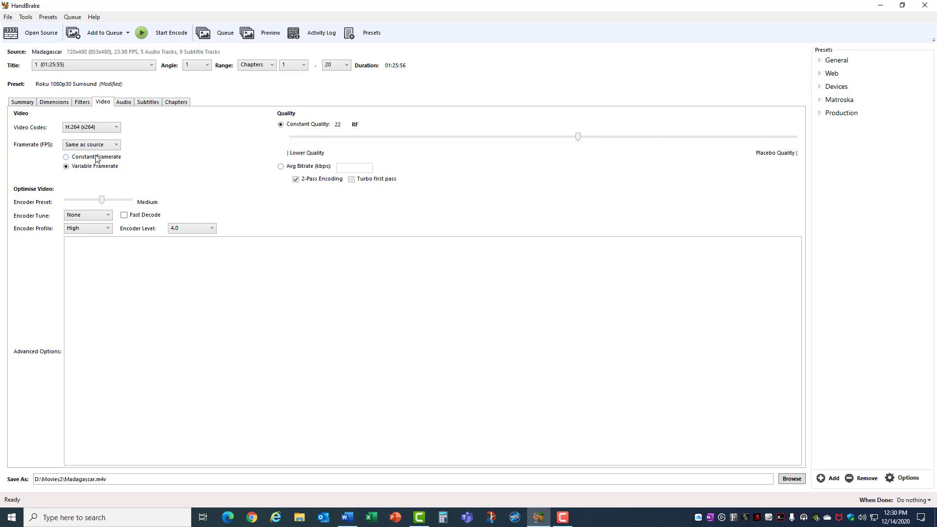
Apply the Devices > Roku 1080p30 Surround preset.
click(22, 102)
click(48, 17)
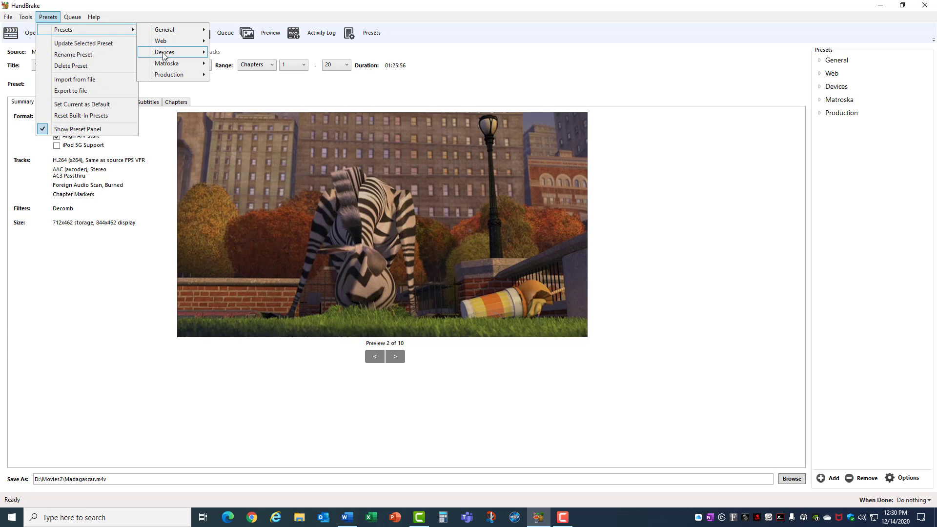
mouse_move(165, 53)
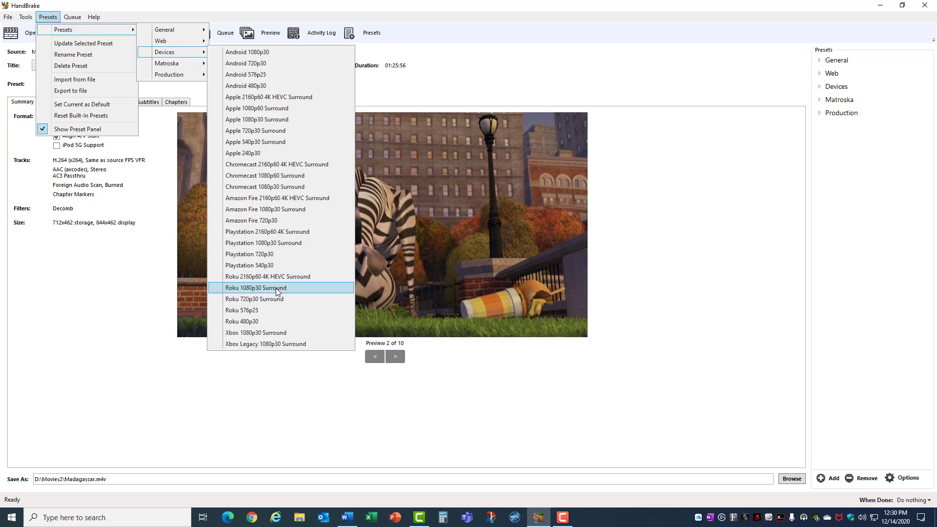
click(275, 288)
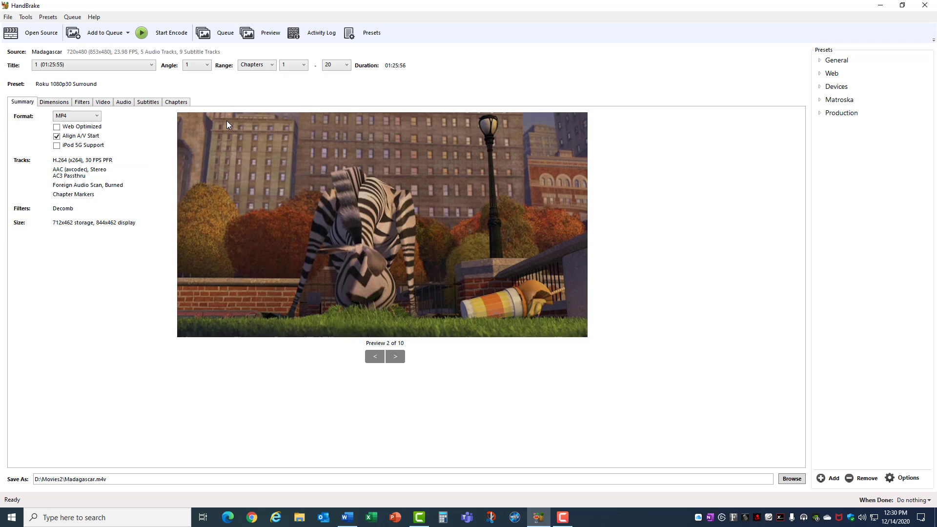
Start encoding Madagascar with the Roku 1080p30 Surround preset.
click(168, 35)
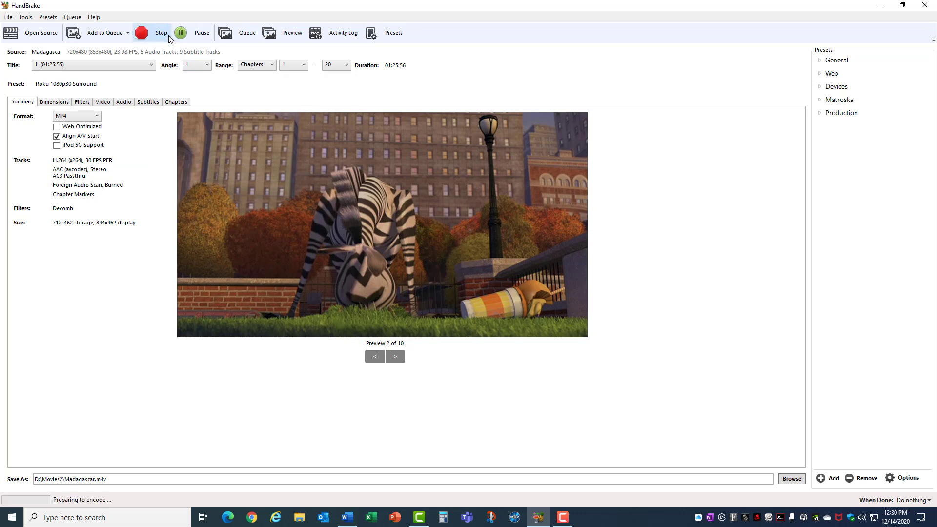